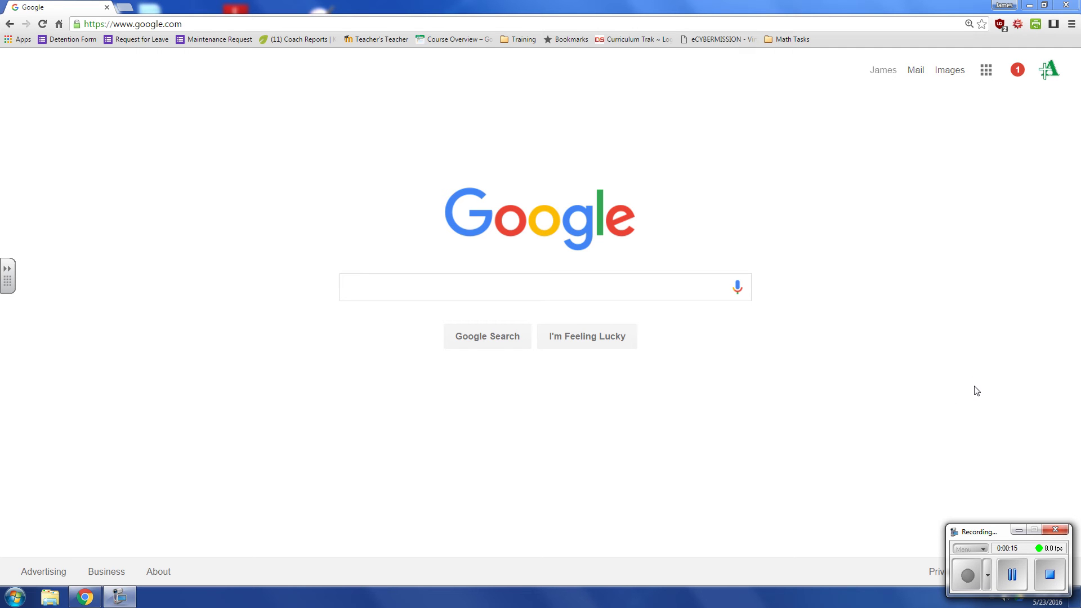
# - Navigate Chrome to login.renweb.com using the autocompleted address
pyautogui.click(702, 23)
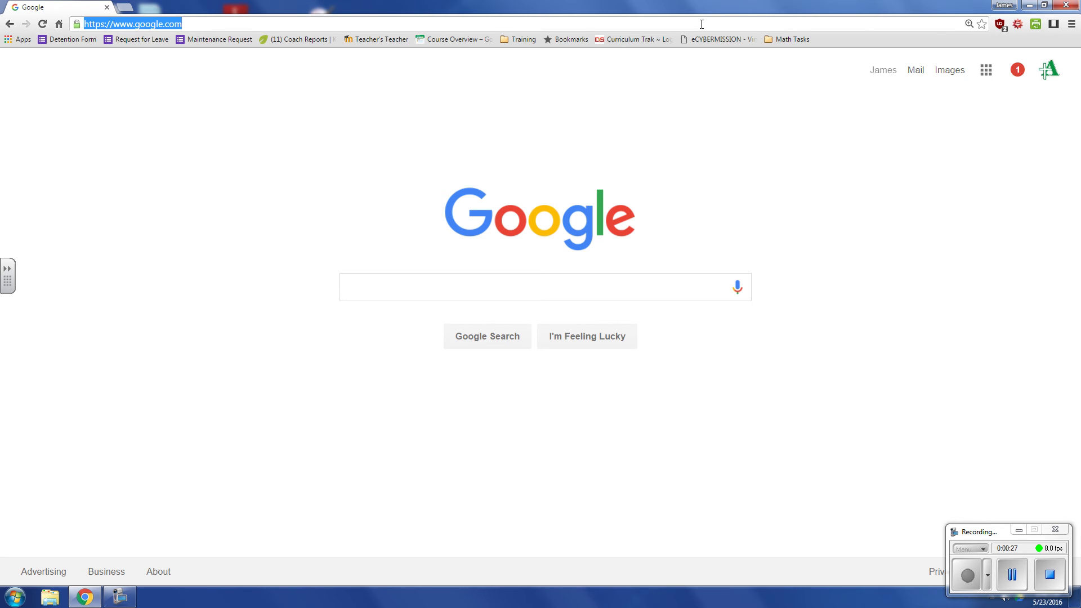
pyautogui.write('login.renweb')
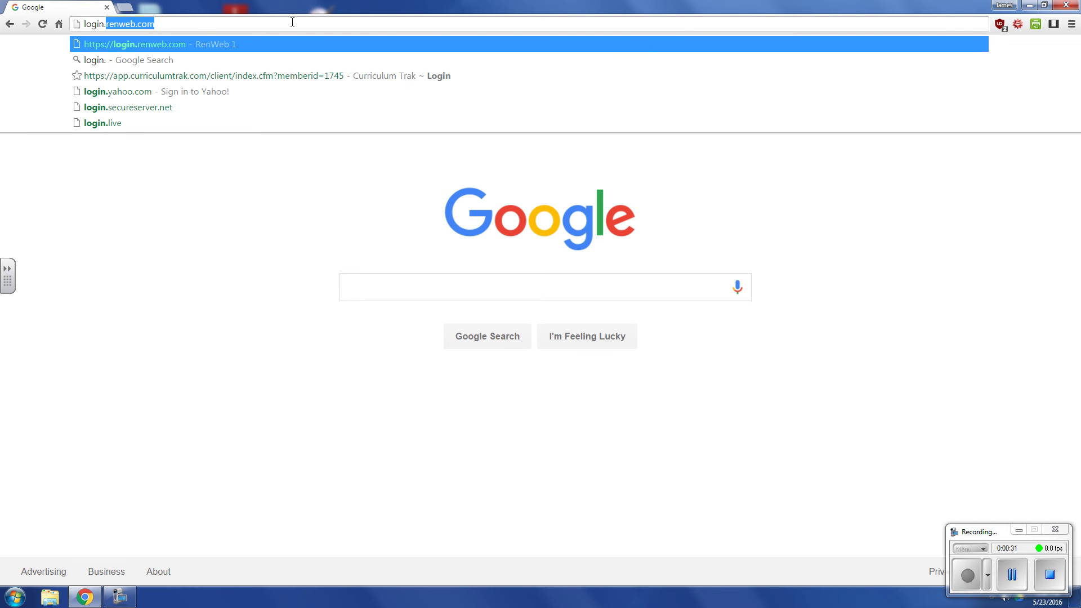
pyautogui.click(230, 21)
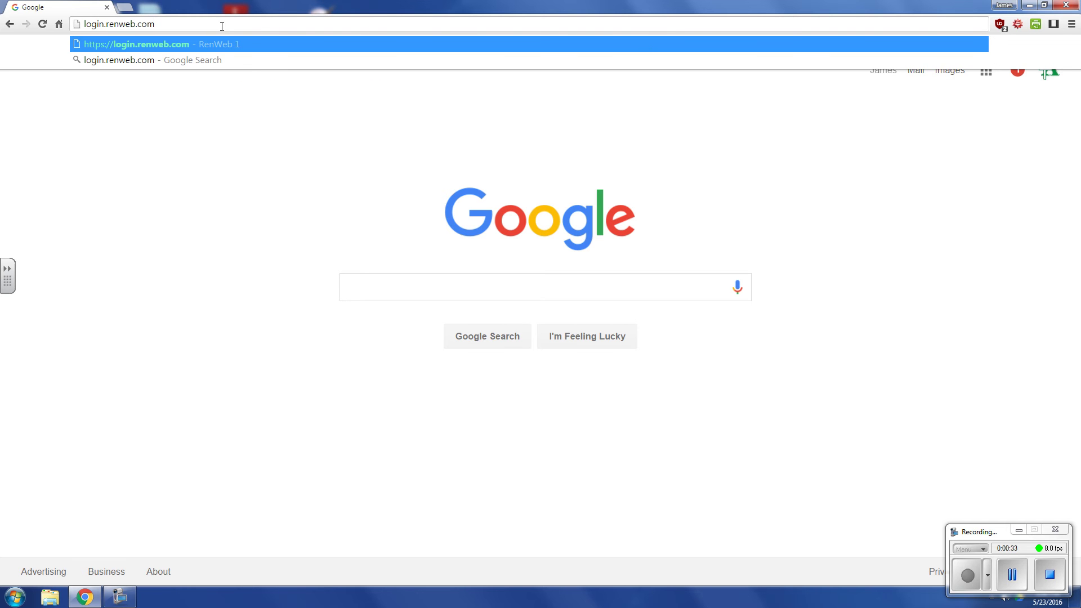
pyautogui.press('Return')
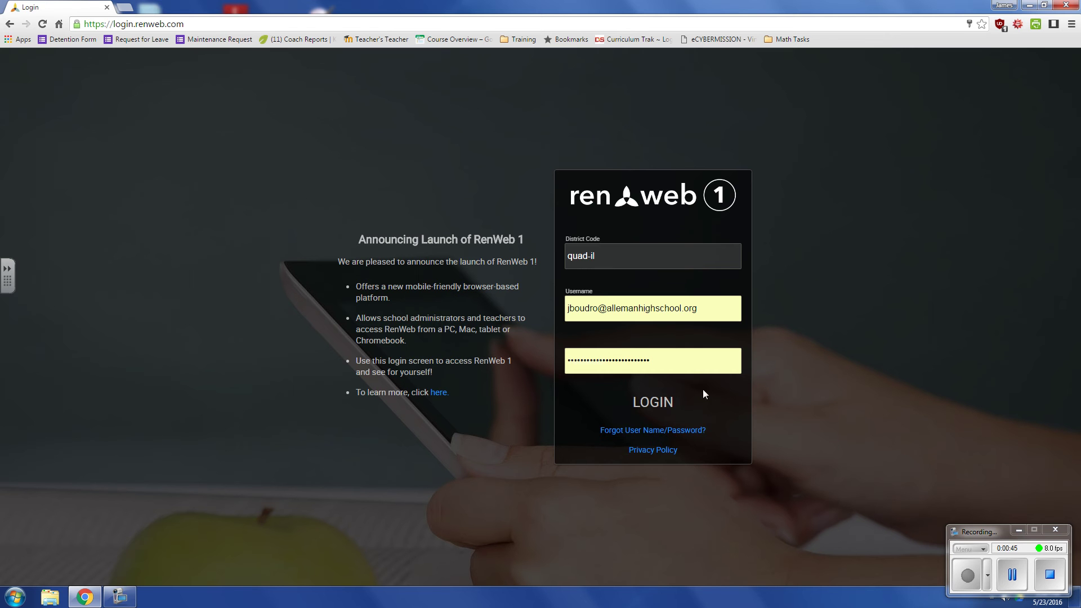
# - Log in to RenWeb with the prefilled district code, username and password
pyautogui.click(651, 404)
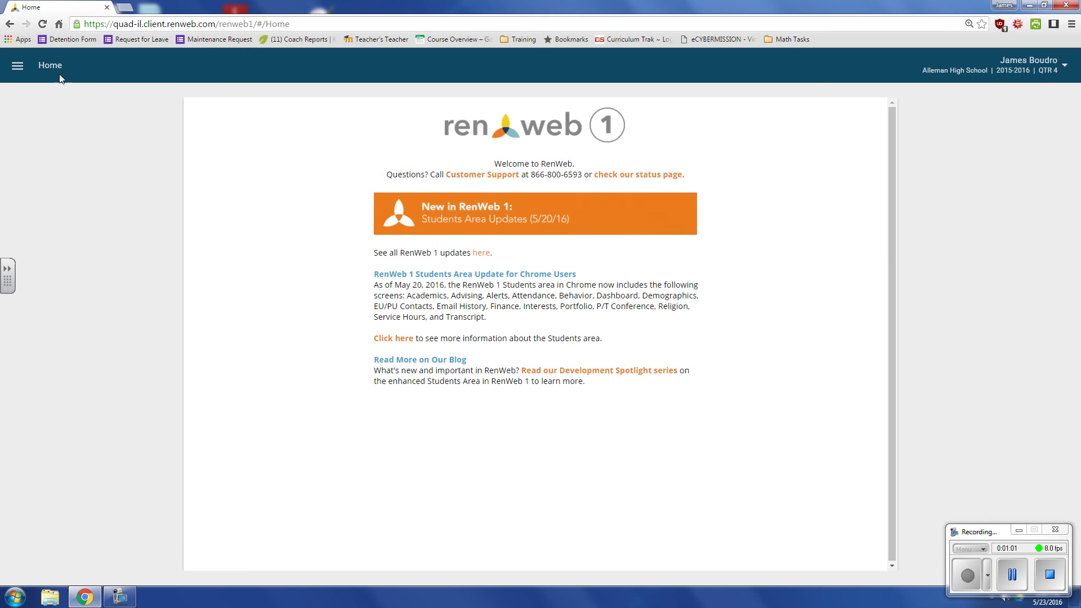
# - Open My Classroom from the main menu and toggle My Classes off and back on
pyautogui.click(16, 68)
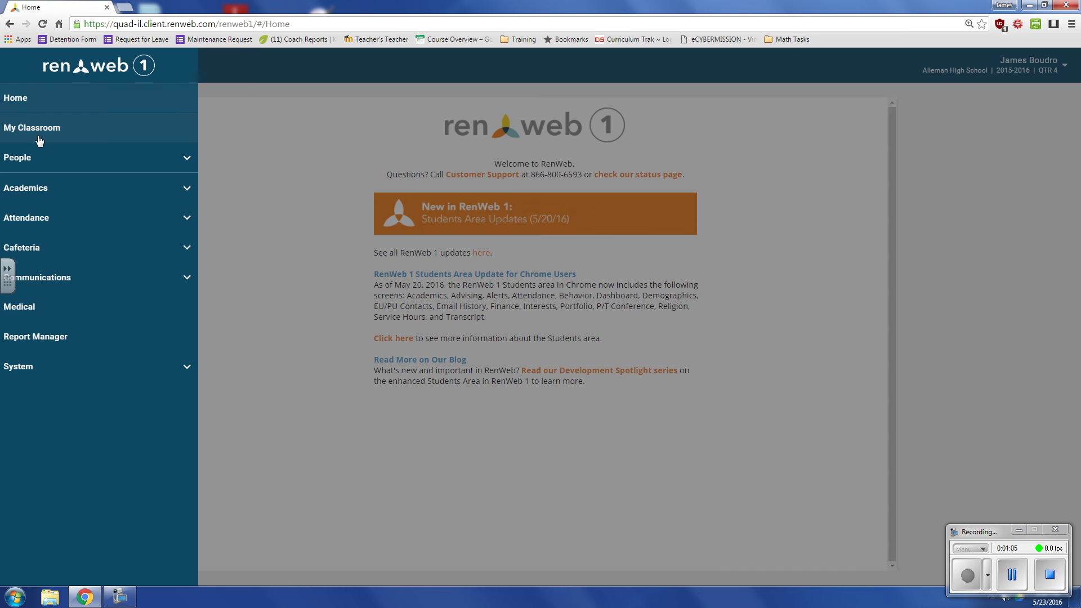
pyautogui.click(39, 137)
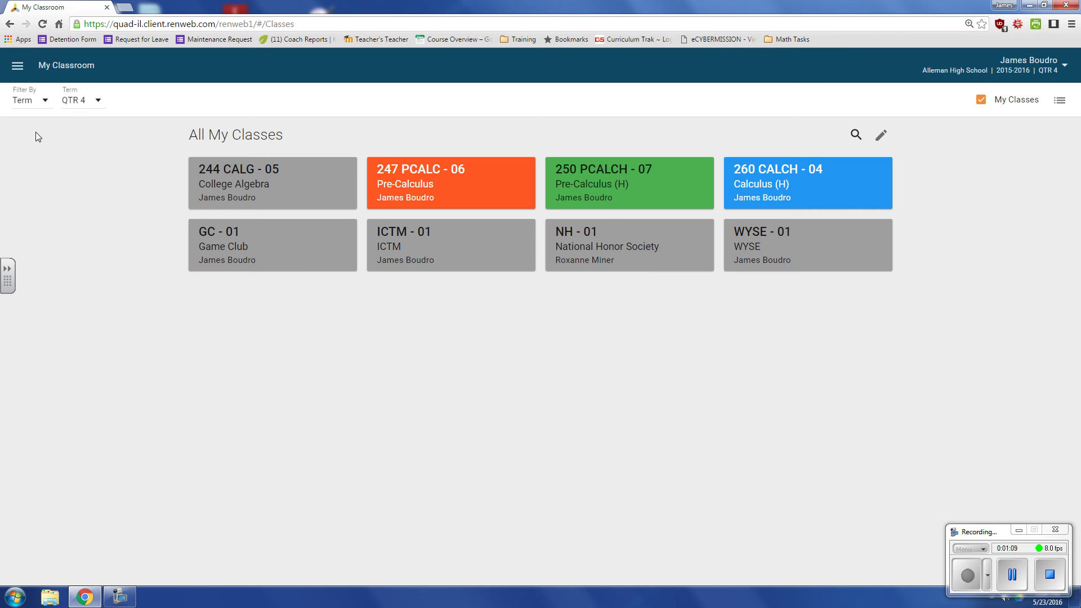
pyautogui.click(981, 100)
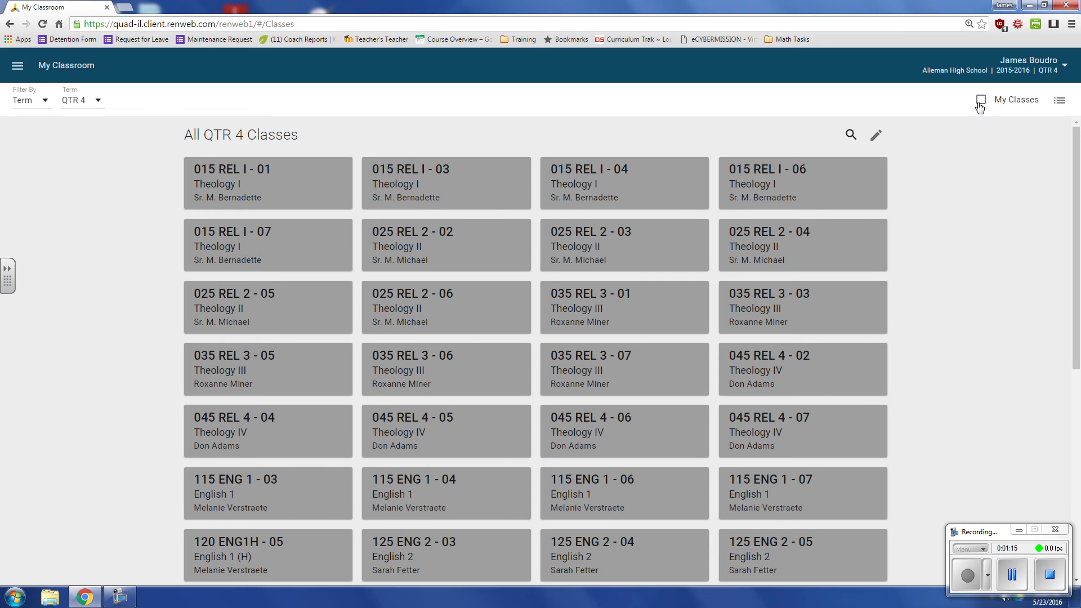
pyautogui.click(980, 101)
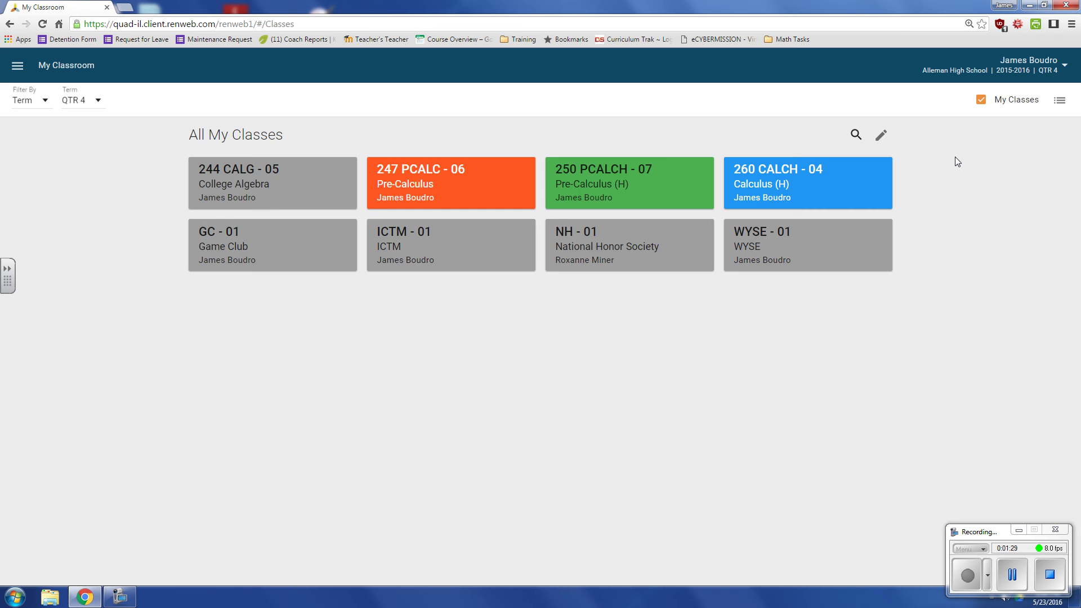
# - Open class 250 PCALCH - 07 Pre-Calculus (H) and go to its Report Card Class page
pyautogui.click(633, 177)
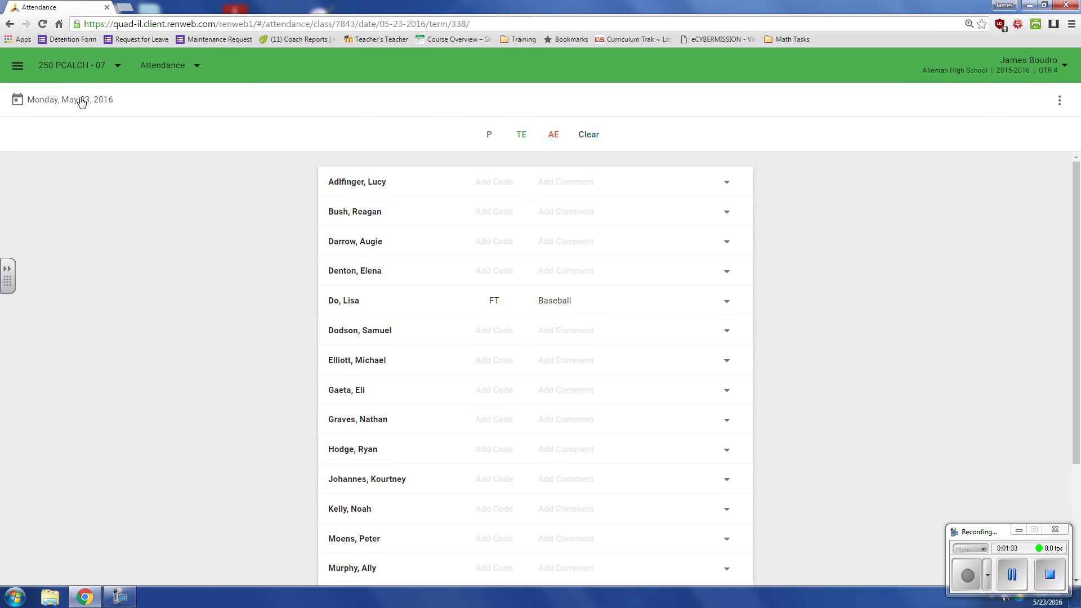
pyautogui.click(181, 70)
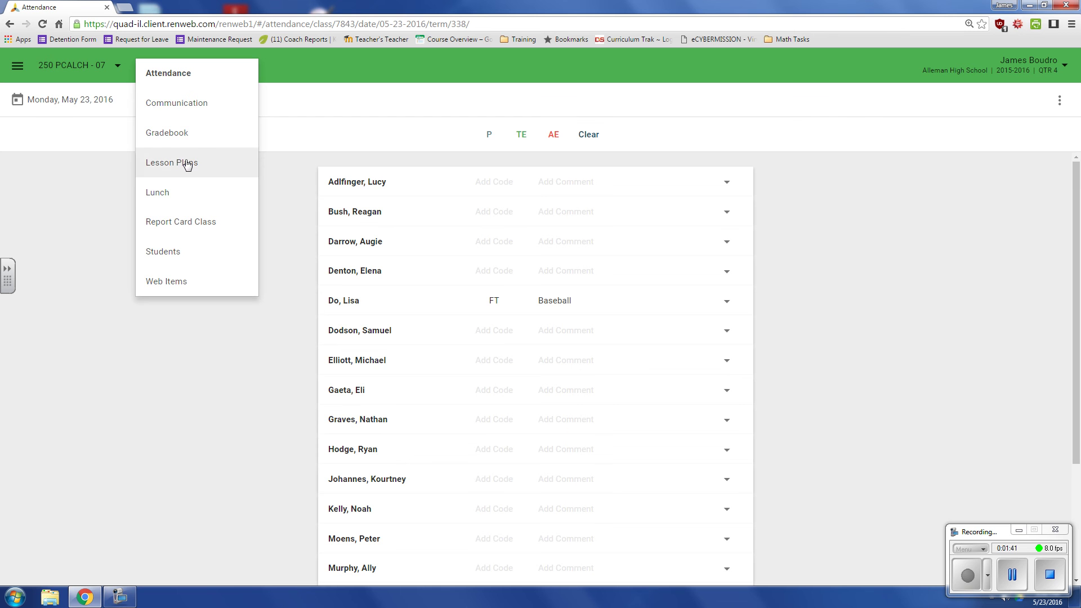
pyautogui.click(204, 224)
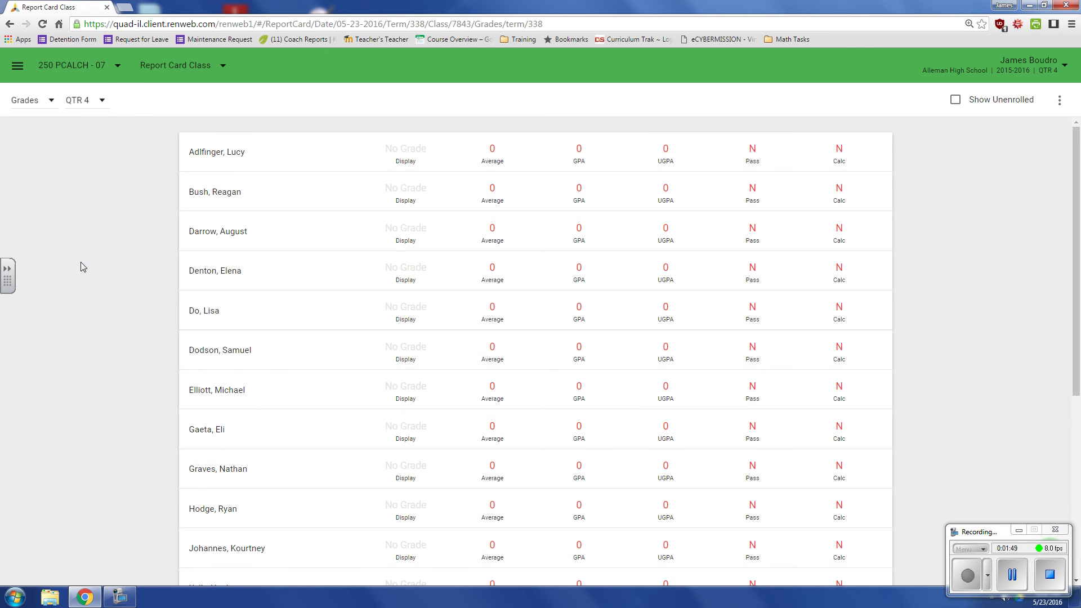
pyautogui.click(42, 105)
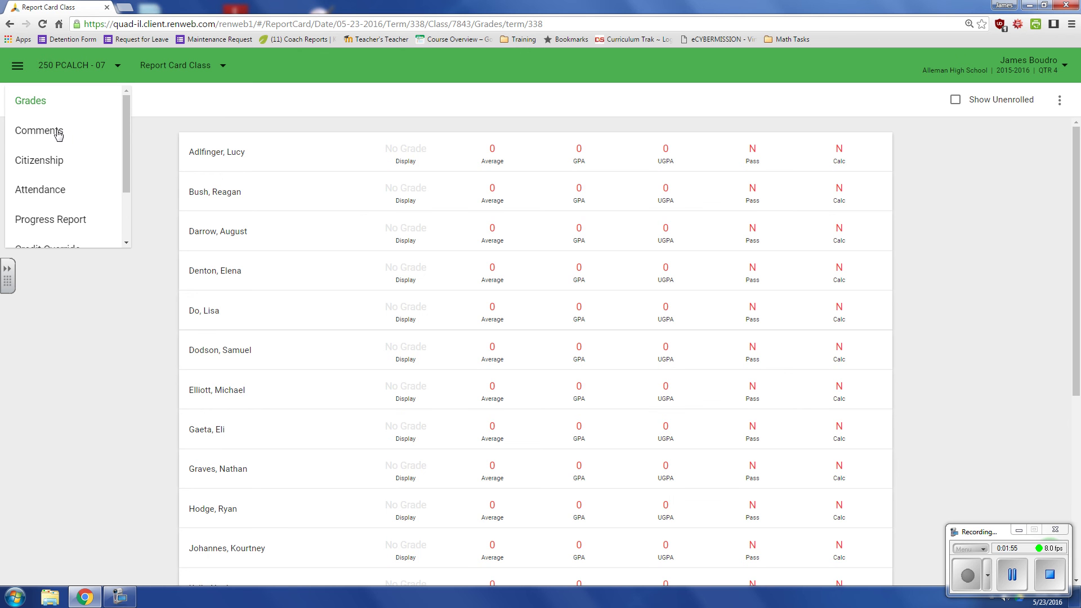
# - Switch the report card page from the Grades view to the Comments view
pyautogui.click(56, 133)
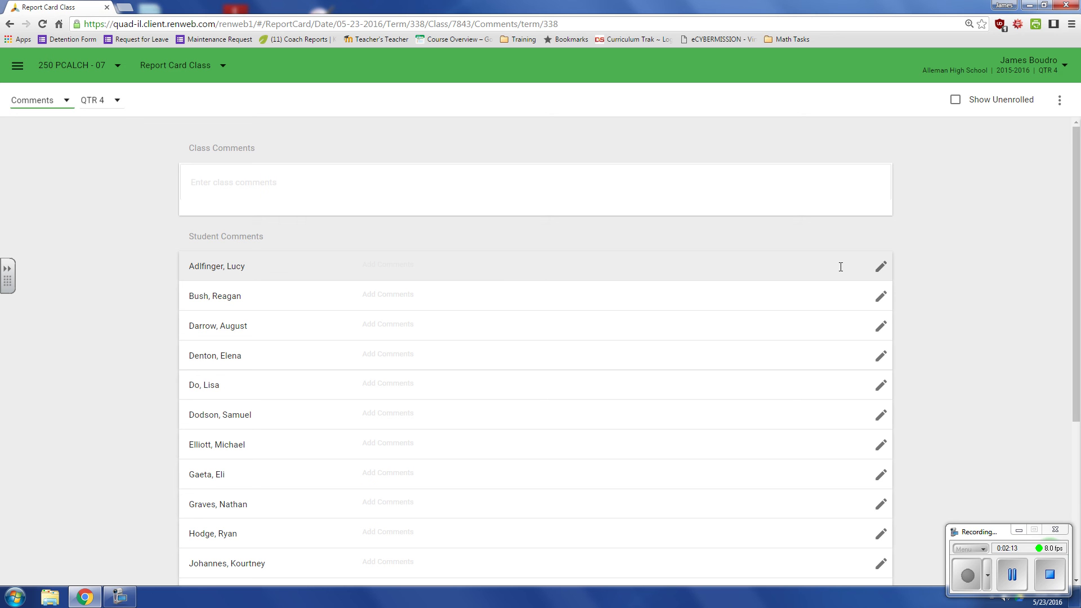
pyautogui.click(880, 268)
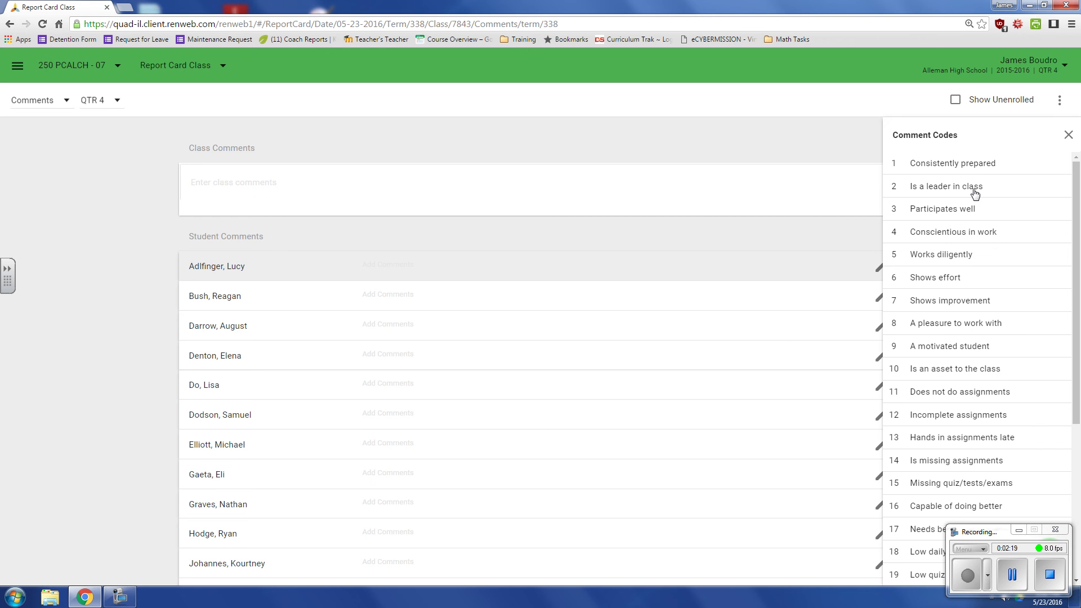
pyautogui.click(963, 163)
pyautogui.click(961, 186)
pyautogui.click(962, 209)
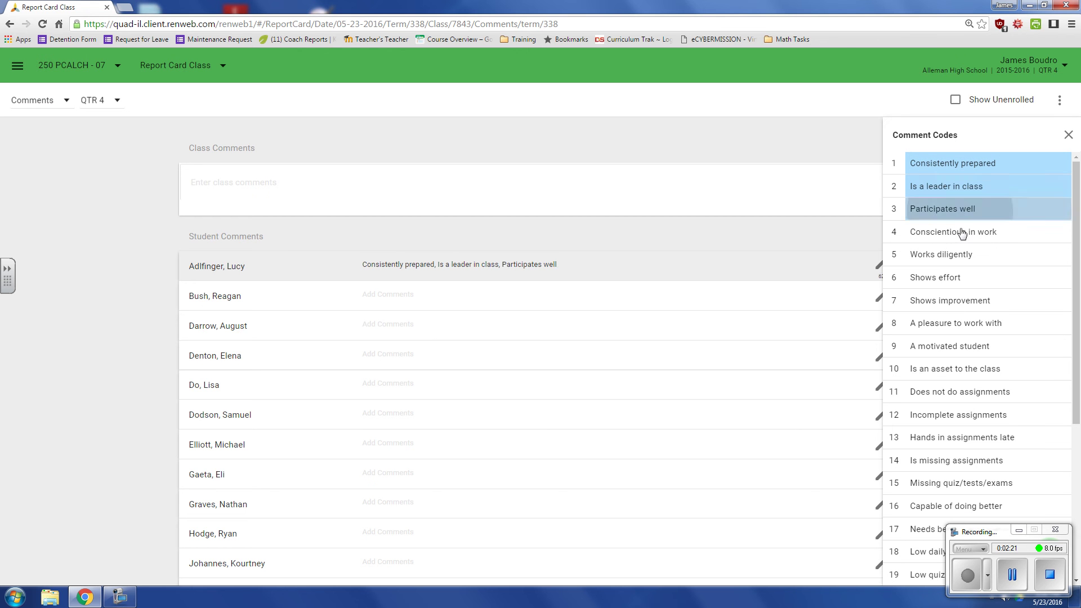
pyautogui.click(962, 232)
pyautogui.click(958, 255)
pyautogui.click(959, 277)
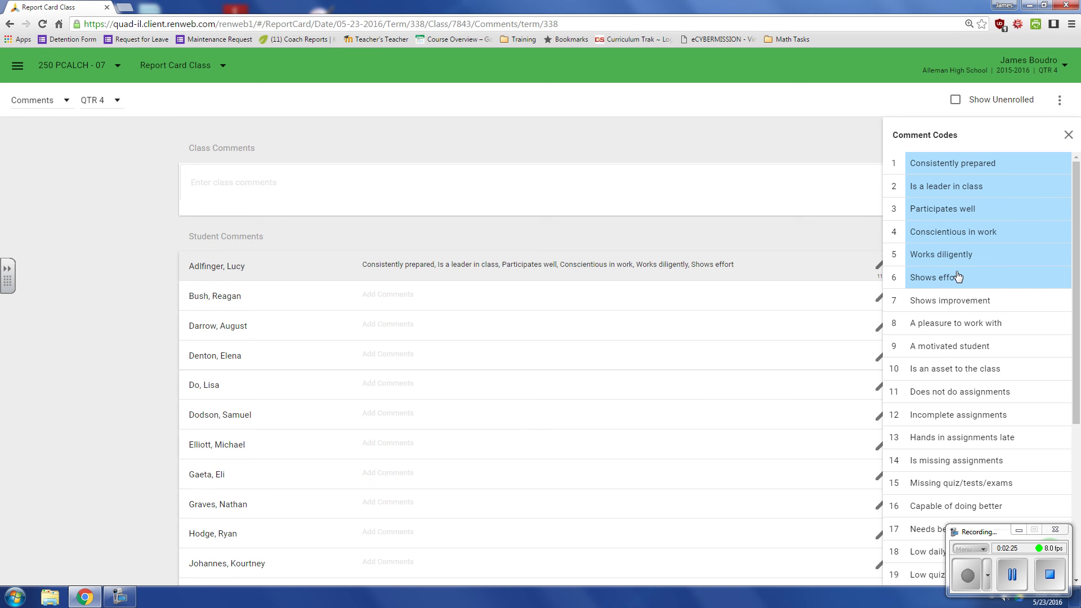
# - Remove all six codes again, leaving Lucy's comment empty
pyautogui.click(959, 277)
pyautogui.click(958, 254)
pyautogui.click(959, 231)
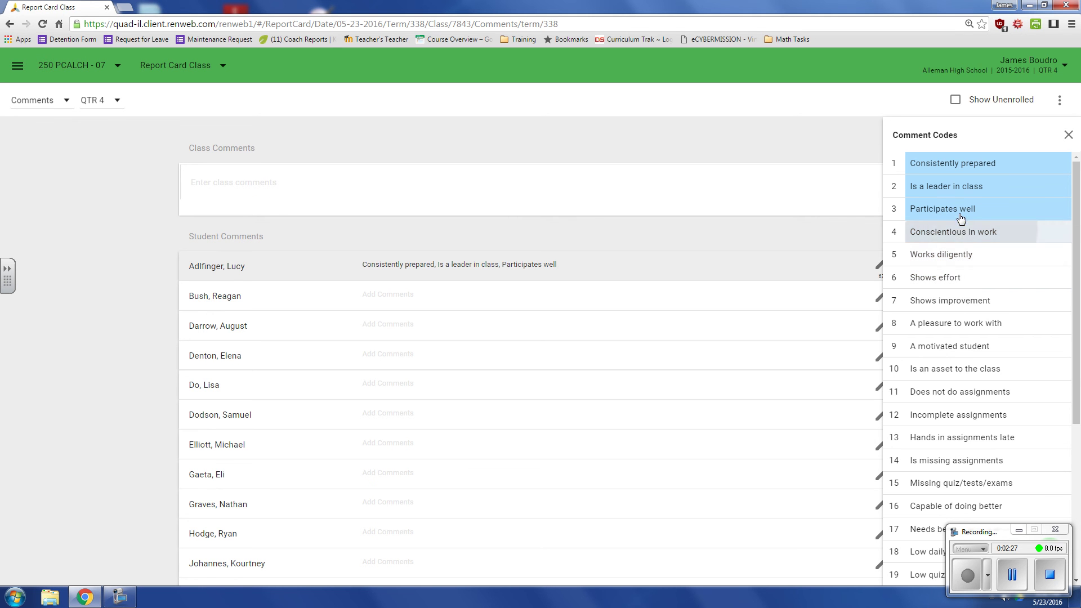
pyautogui.click(959, 209)
pyautogui.click(959, 186)
pyautogui.click(959, 163)
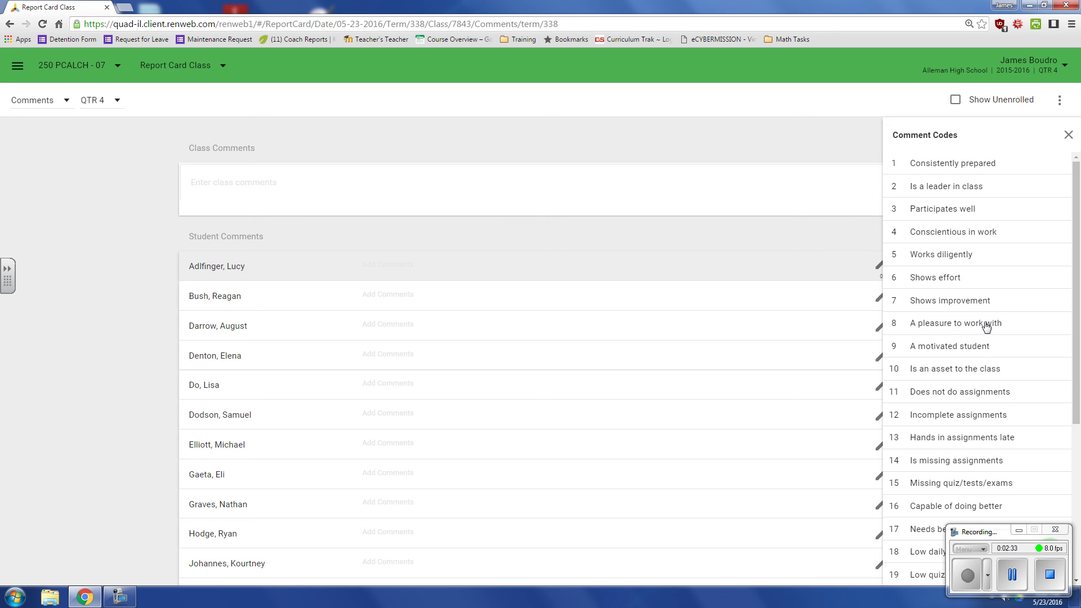
pyautogui.scroll(-3, 978, 304)
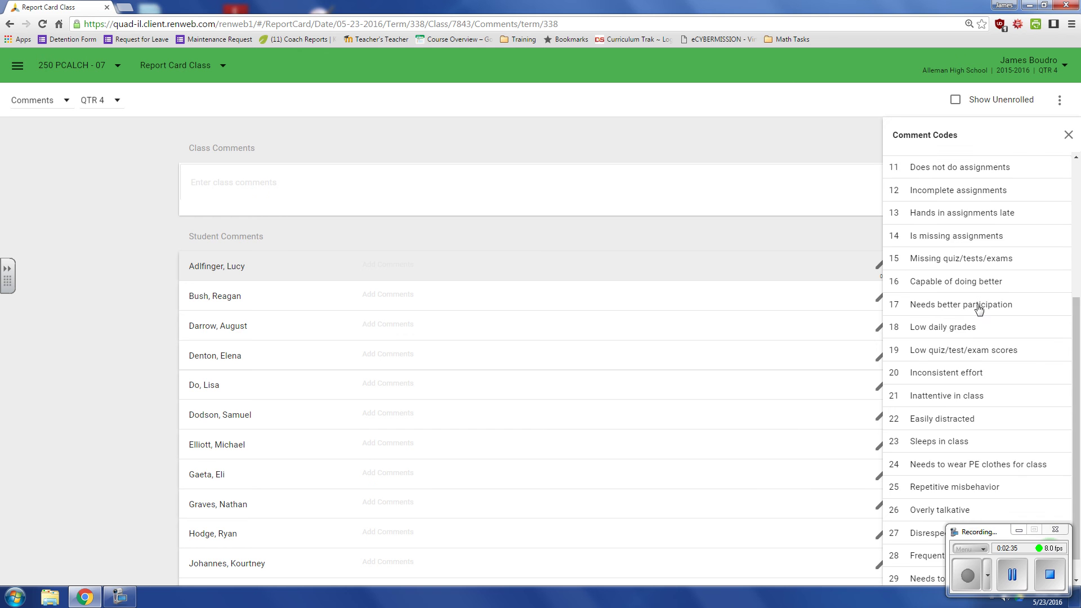
pyautogui.moveTo(997, 532)
pyautogui.mouseDown()
pyautogui.moveTo(430, 541)
pyautogui.moveTo(43, 514)
pyautogui.mouseUp()
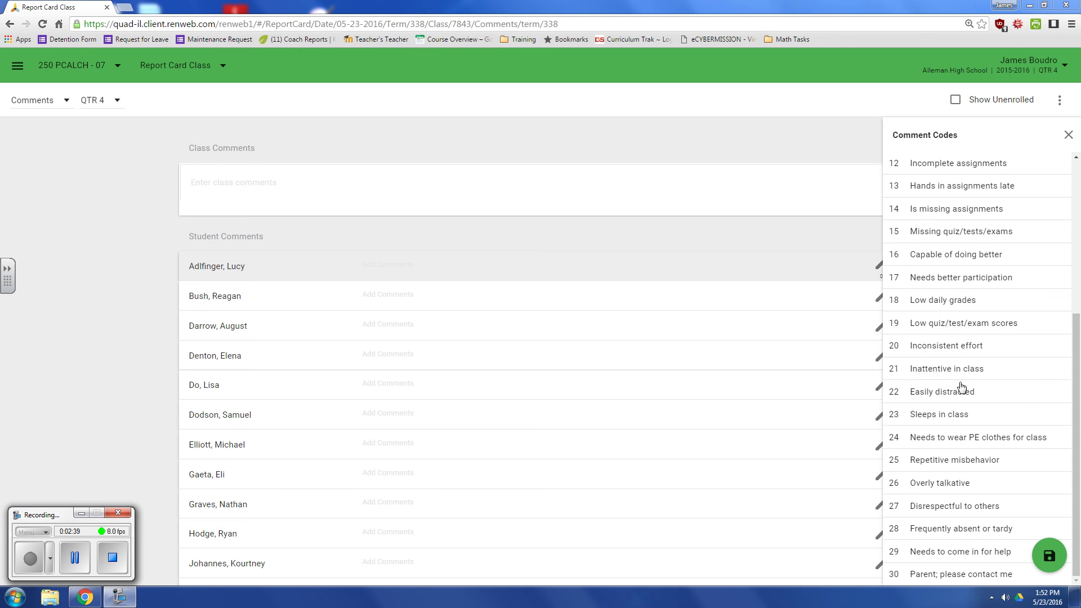
pyautogui.scroll(3, 1077, 368)
pyautogui.scroll(-3, 1076, 368)
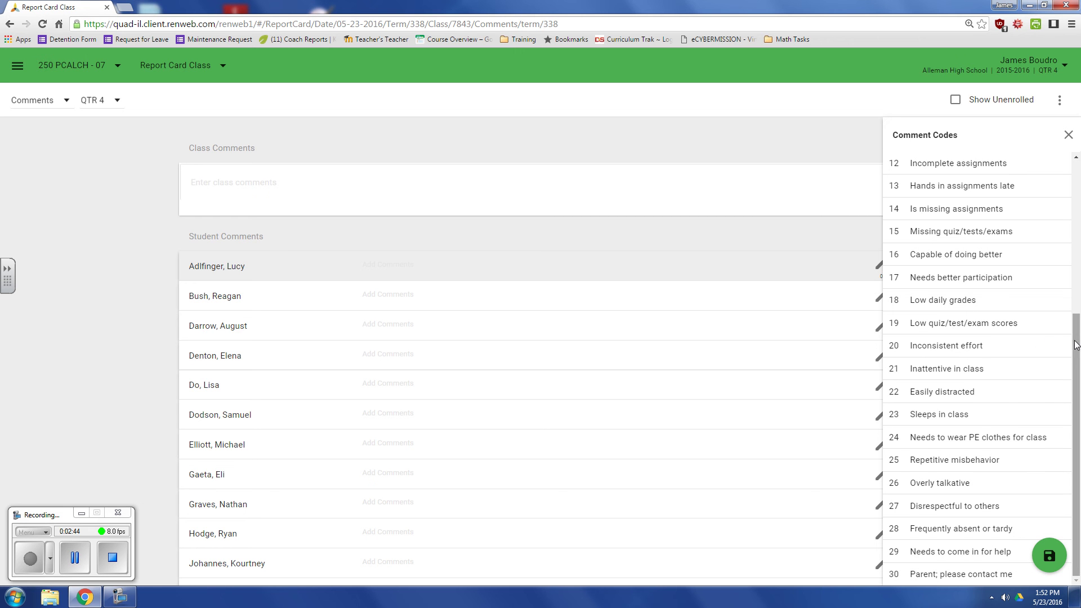
pyautogui.moveTo(1076, 347); pyautogui.dragTo(1075, 166)
# - Re-add Consistently prepared, Is a leader in class and Participates well to Lucy's comment
pyautogui.click(998, 164)
pyautogui.click(990, 190)
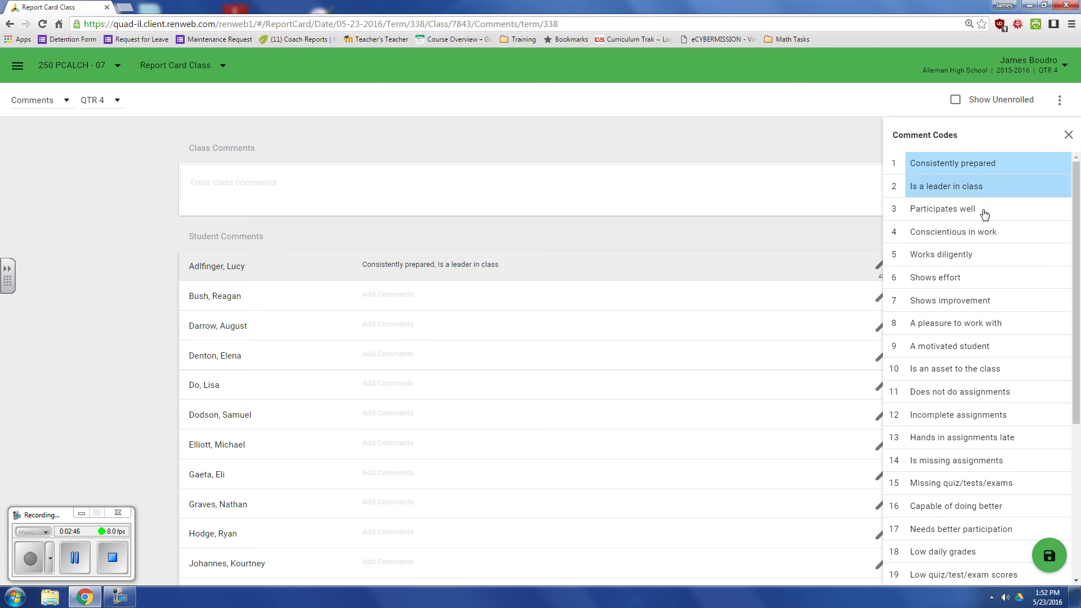
pyautogui.click(983, 211)
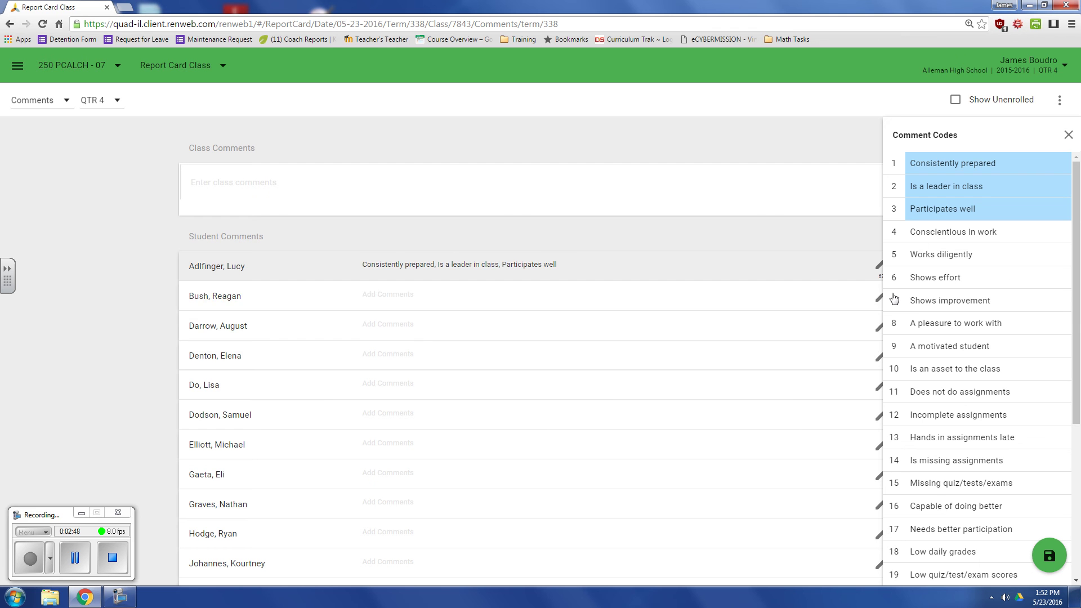
pyautogui.click(871, 298)
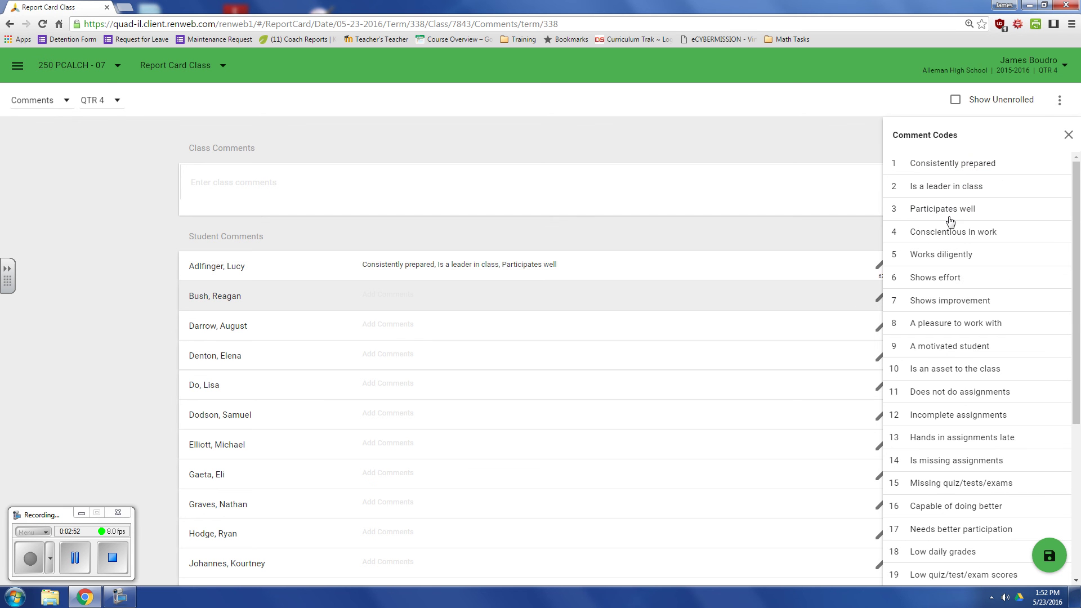
pyautogui.click(955, 242)
pyautogui.click(947, 263)
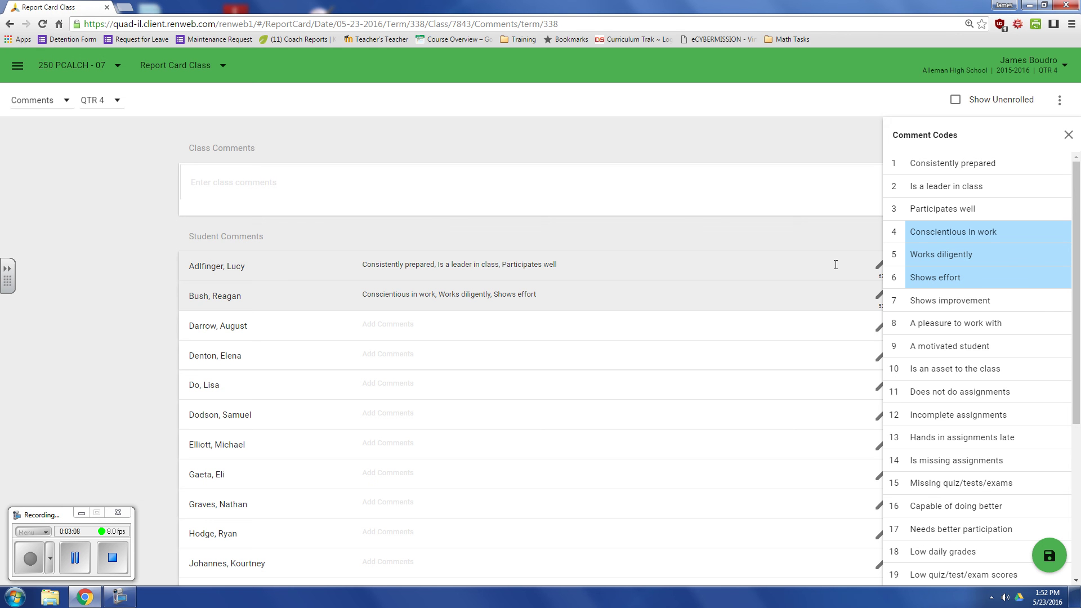
pyautogui.click(939, 301)
pyautogui.click(940, 323)
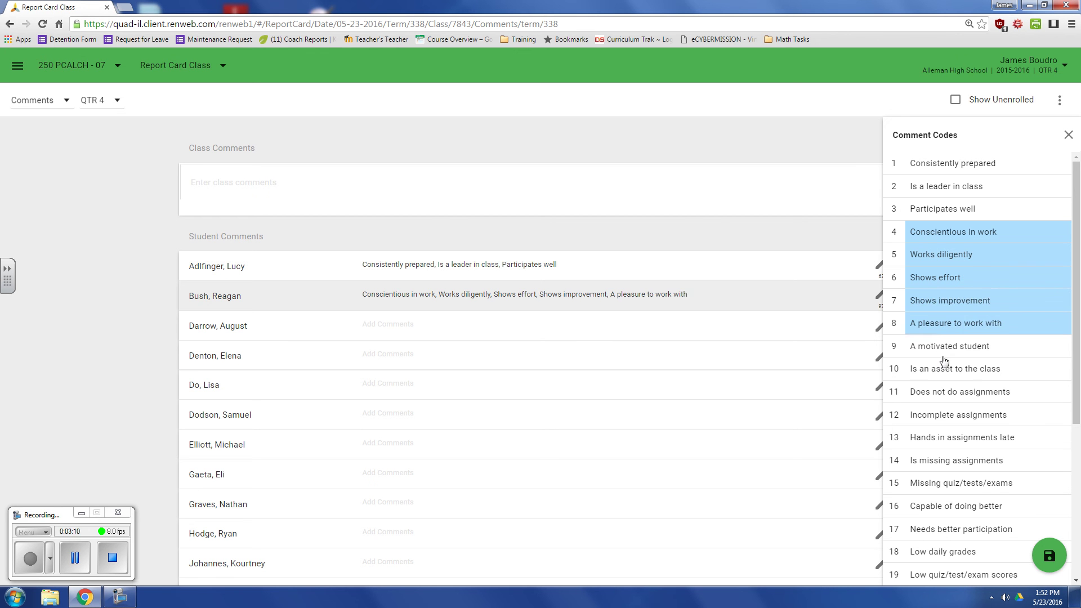
pyautogui.click(941, 347)
pyautogui.click(942, 369)
pyautogui.click(943, 393)
pyautogui.click(945, 415)
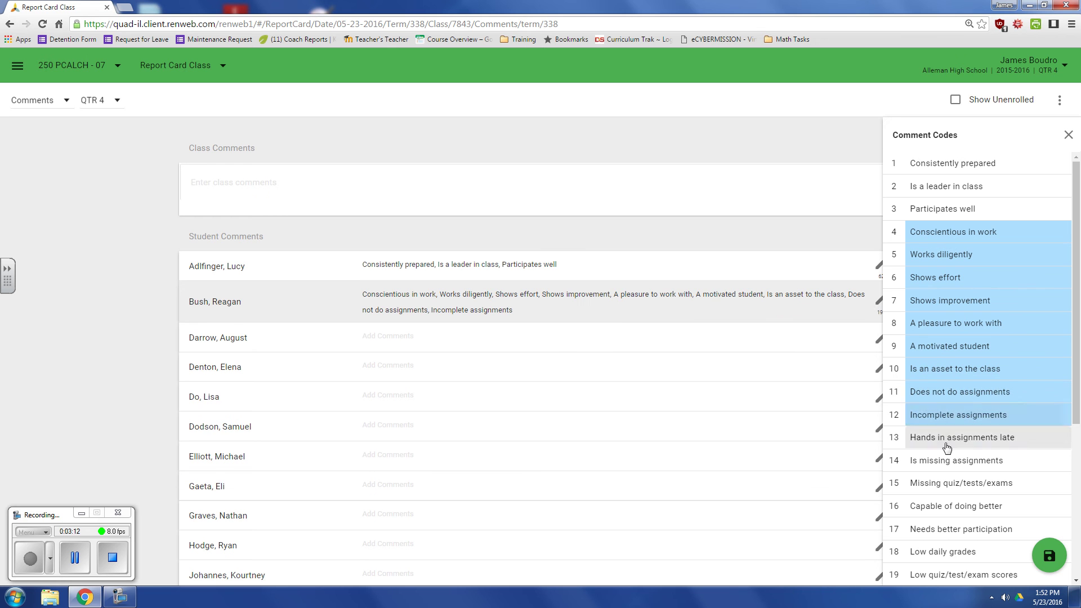
pyautogui.click(946, 438)
pyautogui.click(948, 460)
pyautogui.click(949, 487)
pyautogui.click(948, 508)
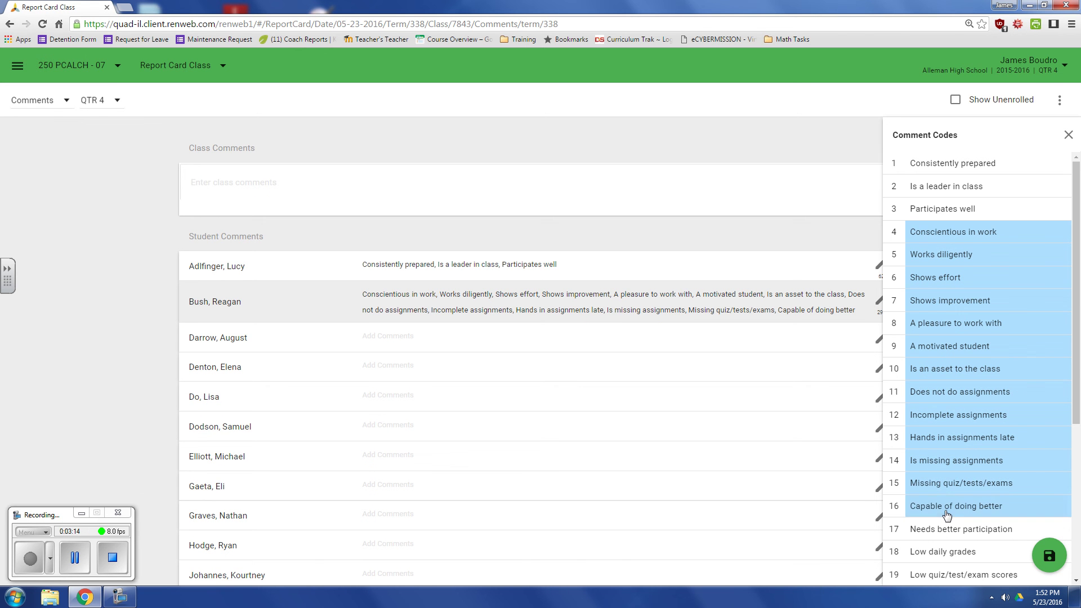
pyautogui.click(947, 511)
pyautogui.click(950, 485)
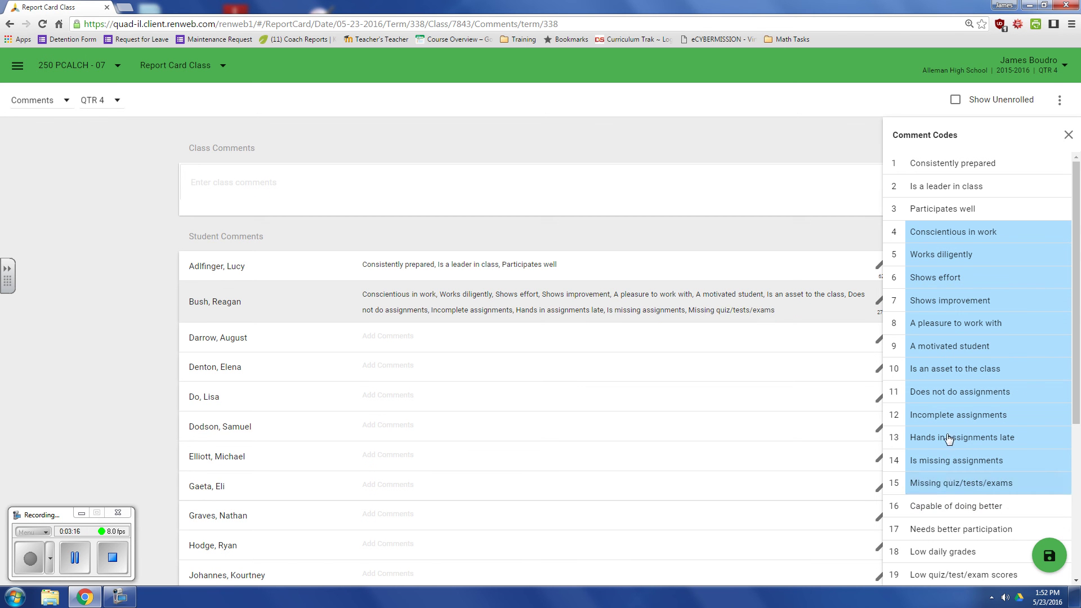
pyautogui.click(954, 484)
pyautogui.click(956, 461)
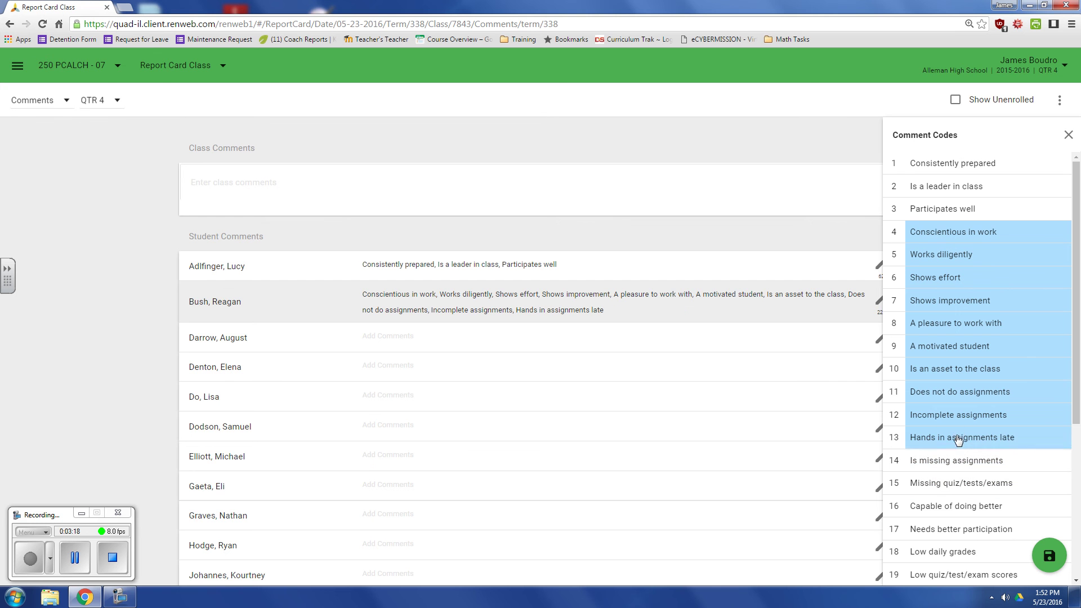
pyautogui.click(959, 438)
pyautogui.click(951, 392)
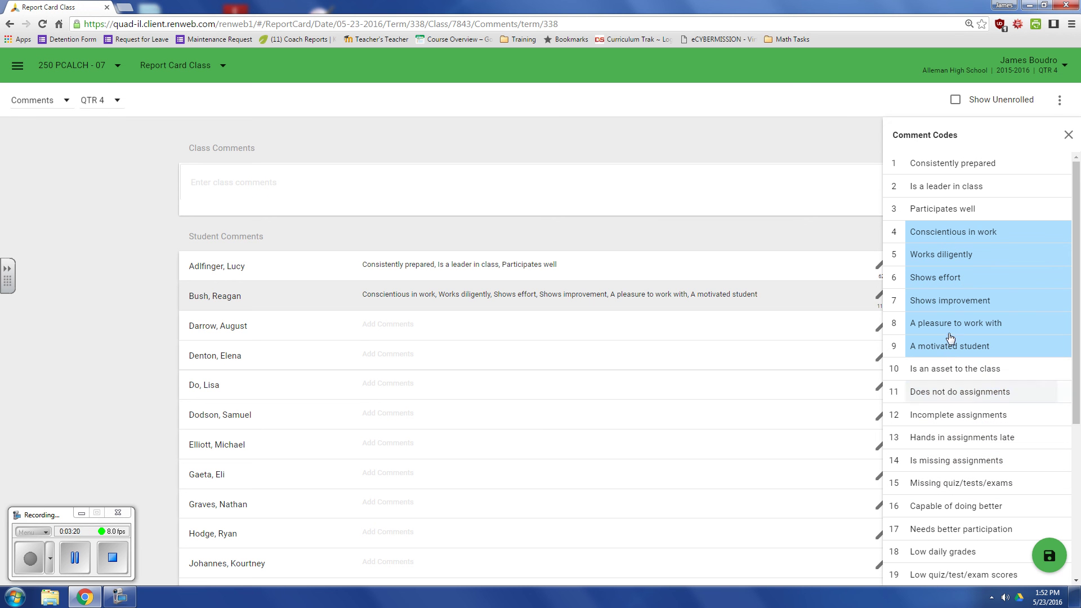
pyautogui.click(951, 345)
pyautogui.click(957, 321)
pyautogui.click(954, 300)
pyautogui.click(956, 277)
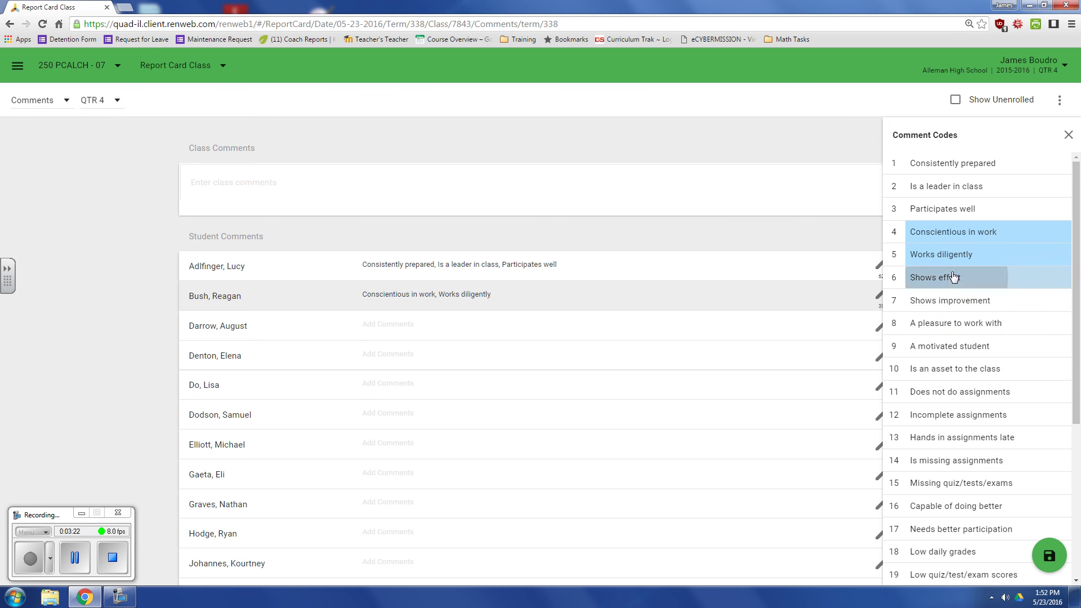
pyautogui.click(958, 253)
pyautogui.click(959, 231)
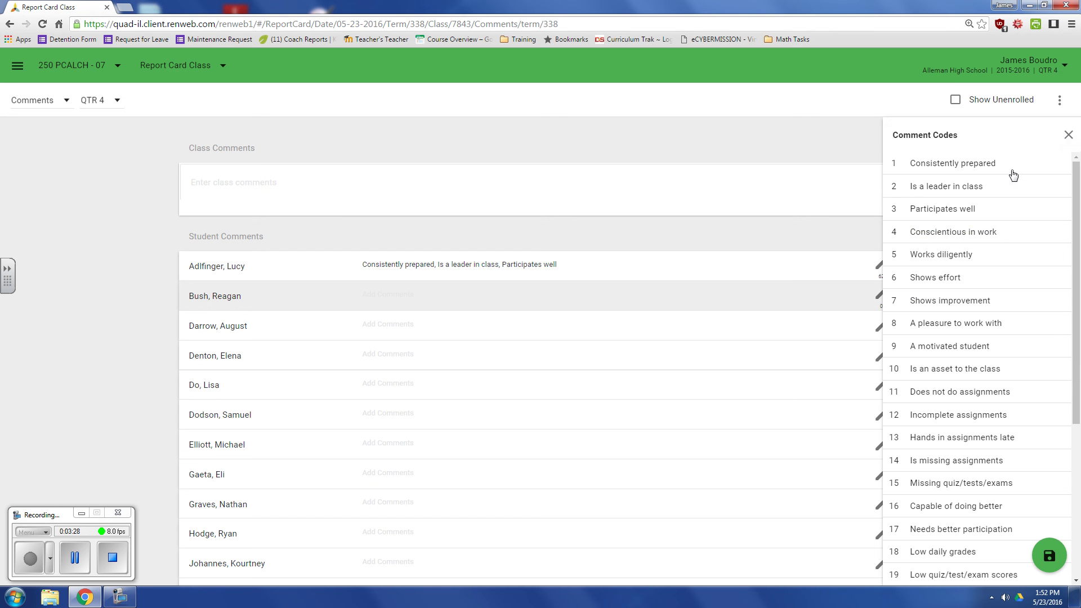
# - Save the comments, dismiss the 'Comments saved successfully!' toast, and close Comment Codes
pyautogui.click(1045, 559)
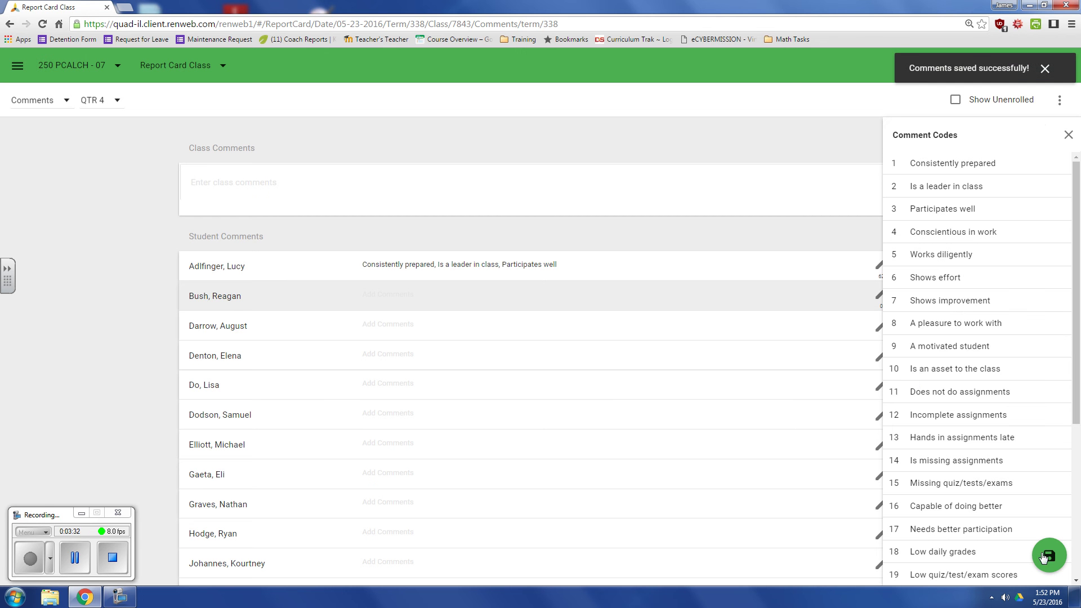
pyautogui.click(1045, 68)
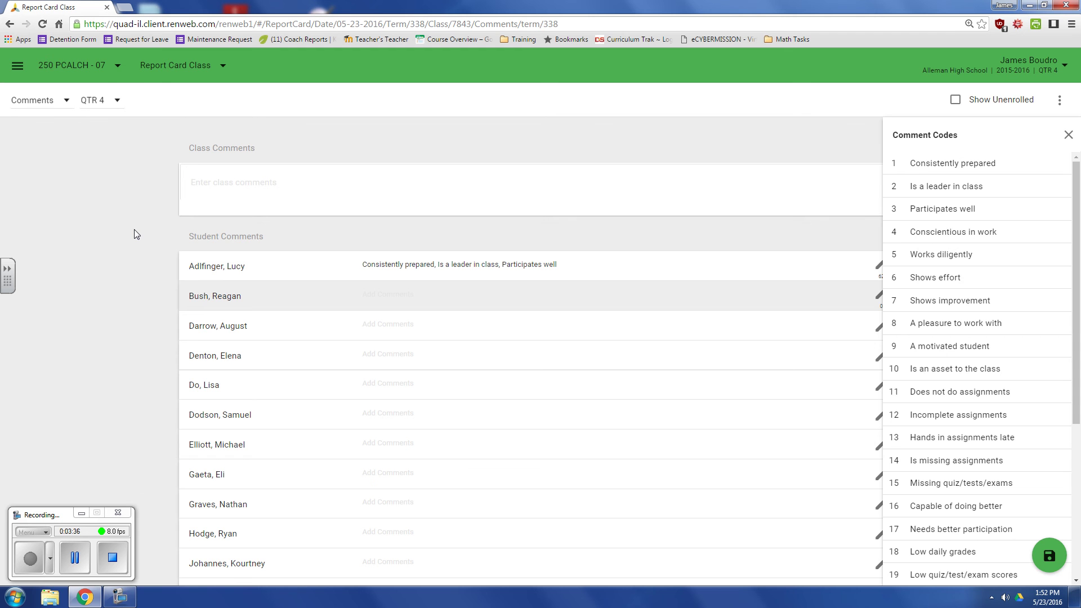
pyautogui.click(1068, 135)
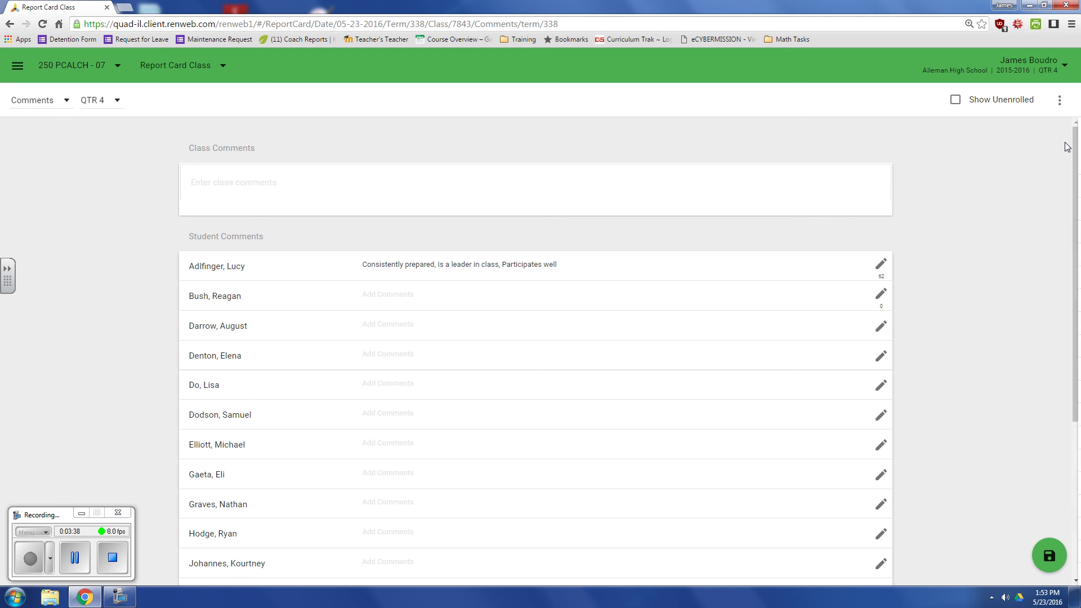